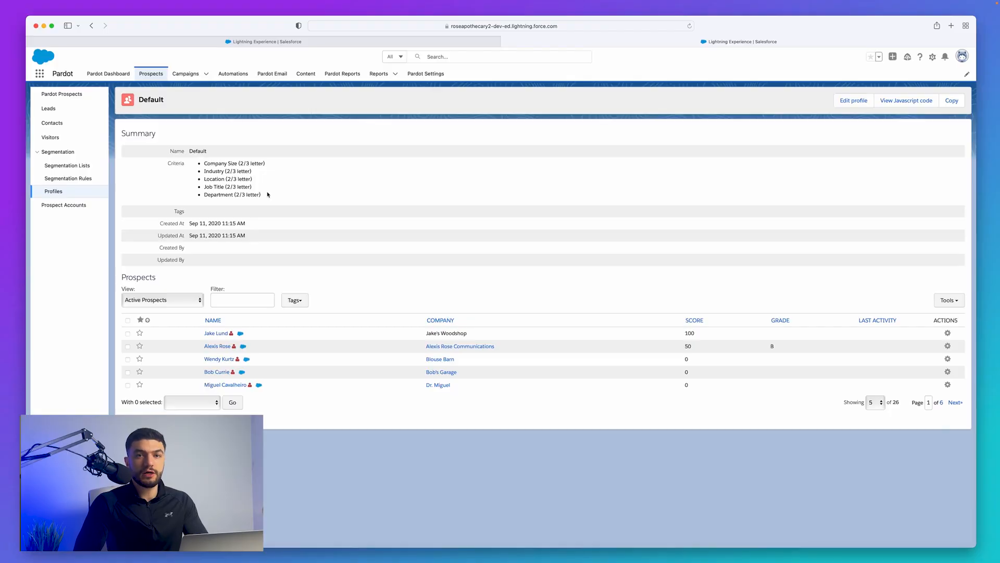
Open the Default profile for editing and remove its Department criterion
left_click(855, 102)
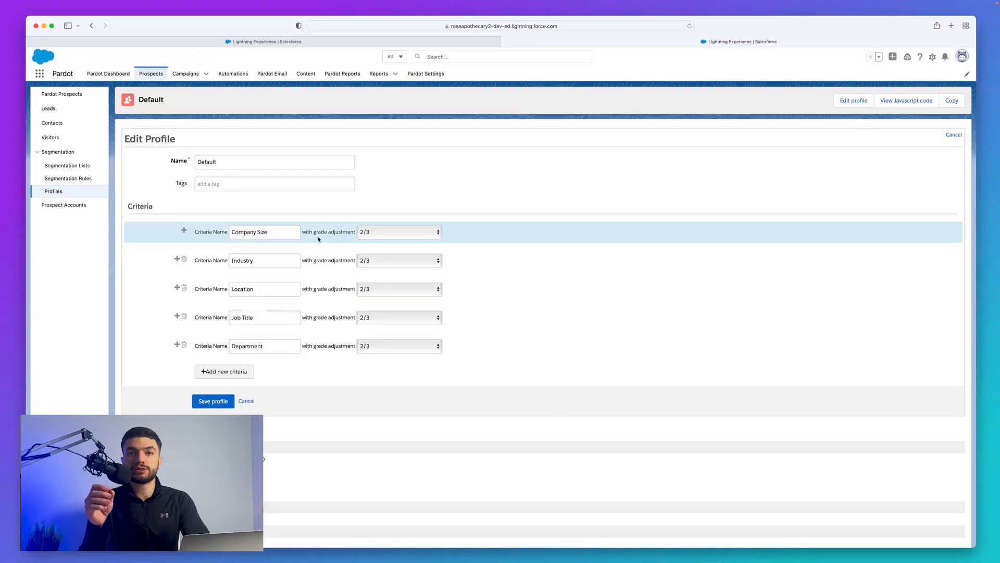
left_click(286, 232)
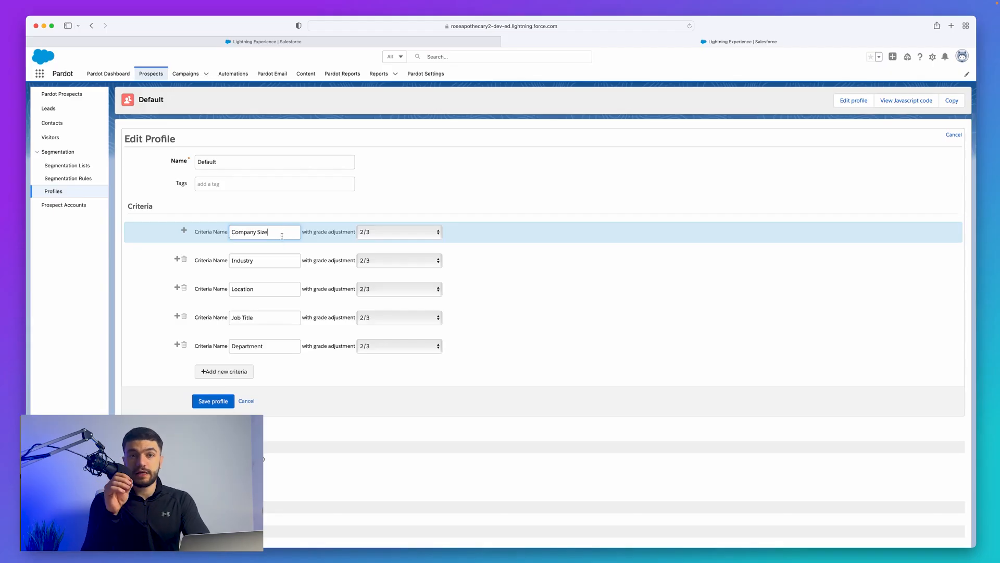
left_click(273, 261)
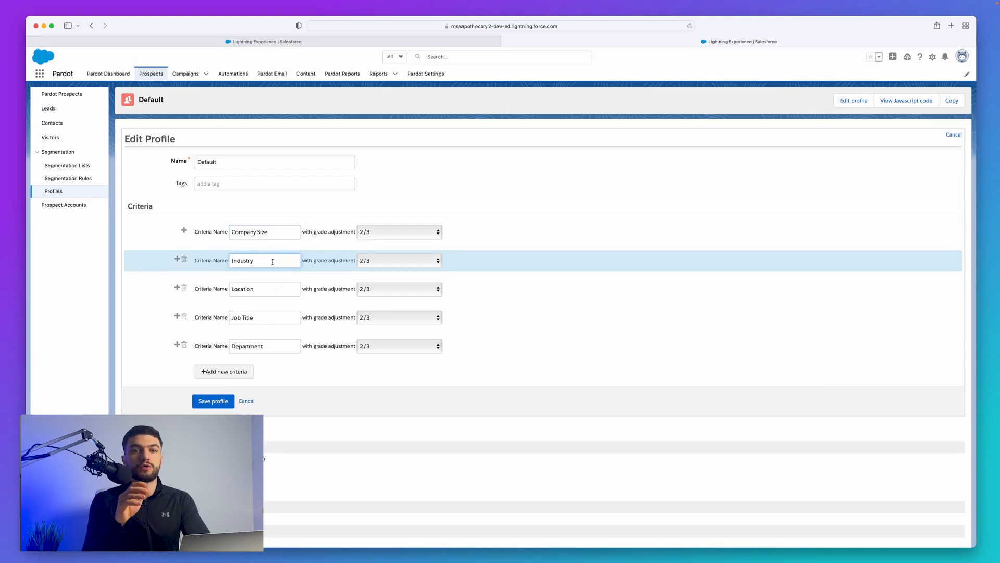
left_click(269, 288)
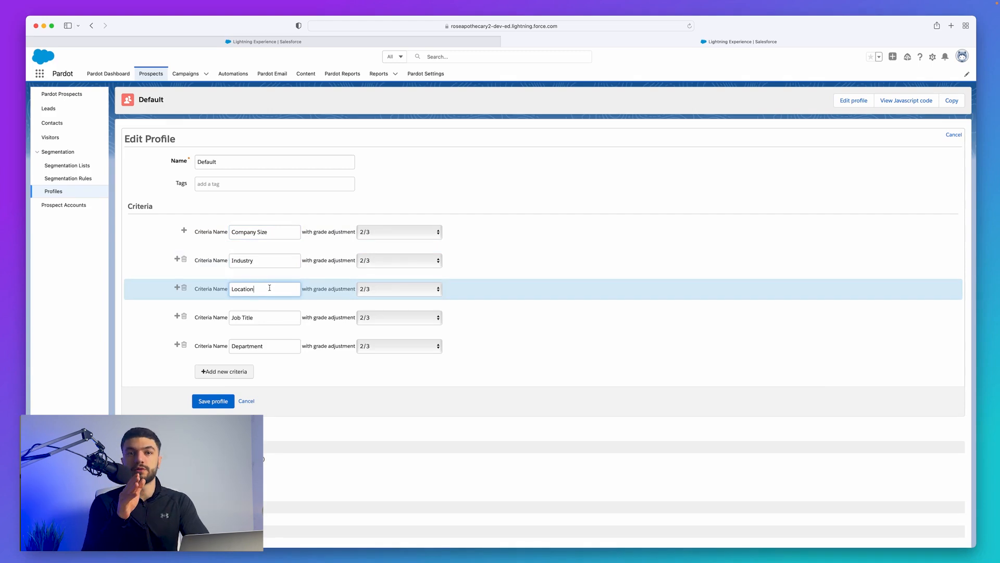
left_click(275, 317)
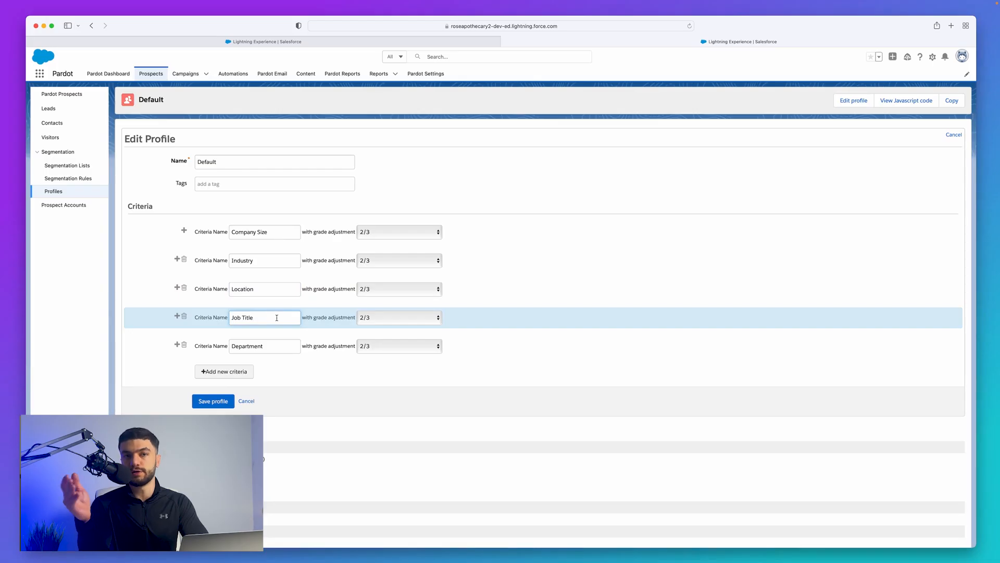
left_click(277, 346)
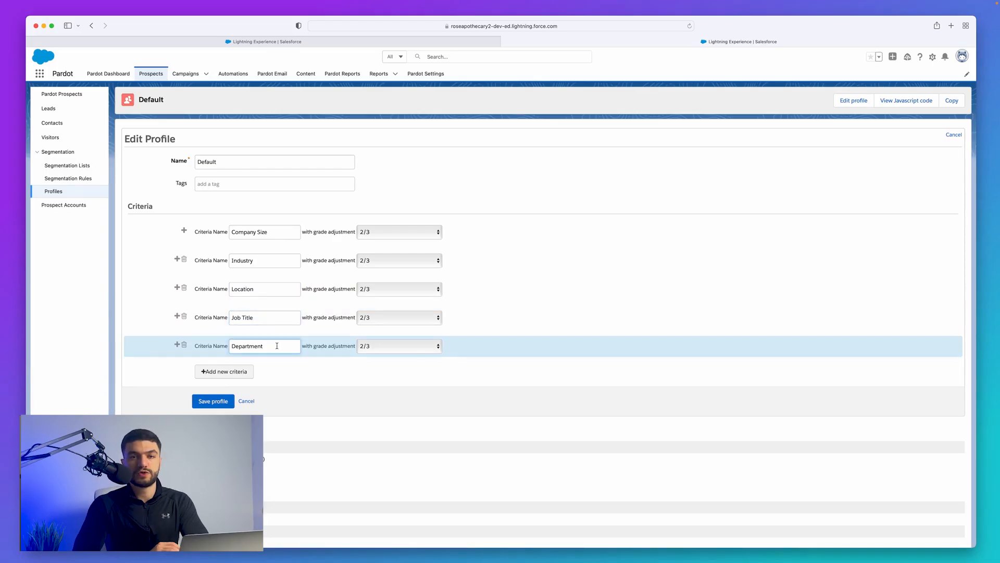
left_click(185, 346)
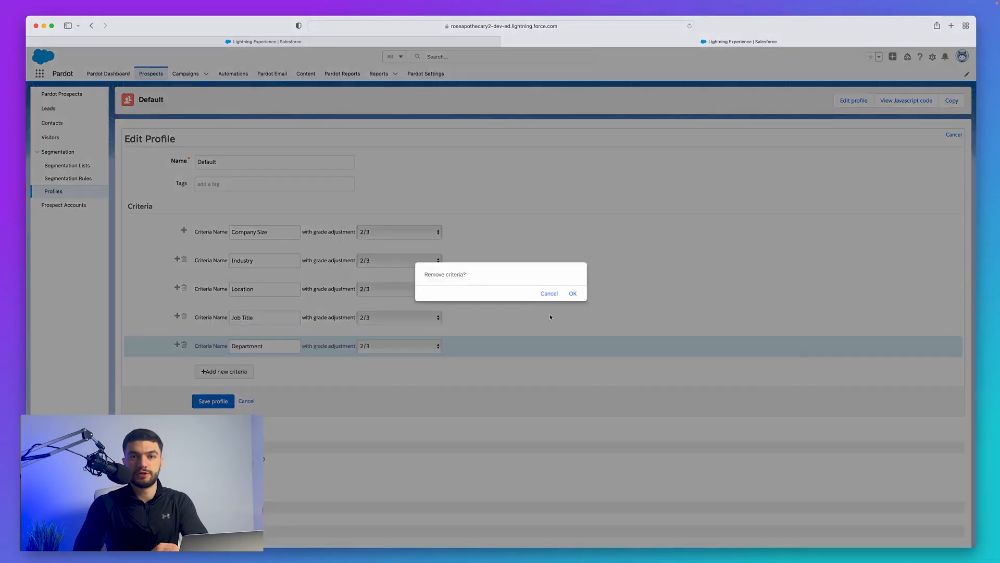
left_click(572, 294)
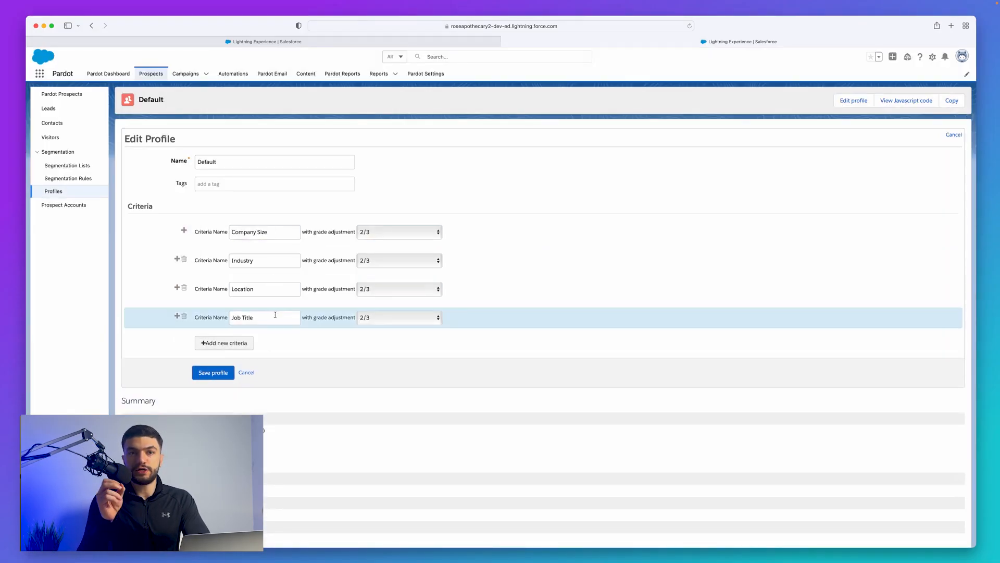
Try the grade adjustments 1, 2/3 and 1/3 letter on the Company Size criterion
left_click(432, 237)
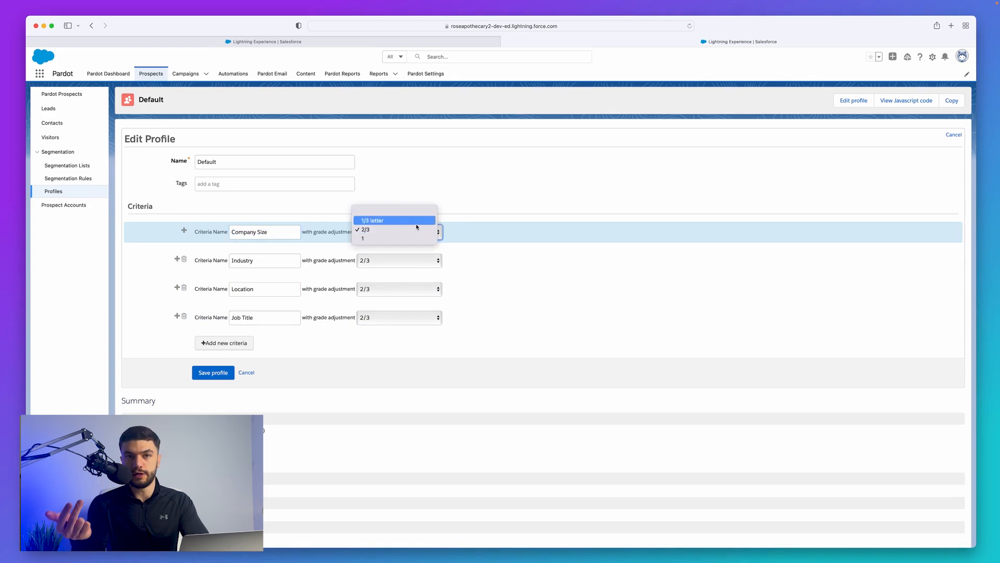
left_click(408, 240)
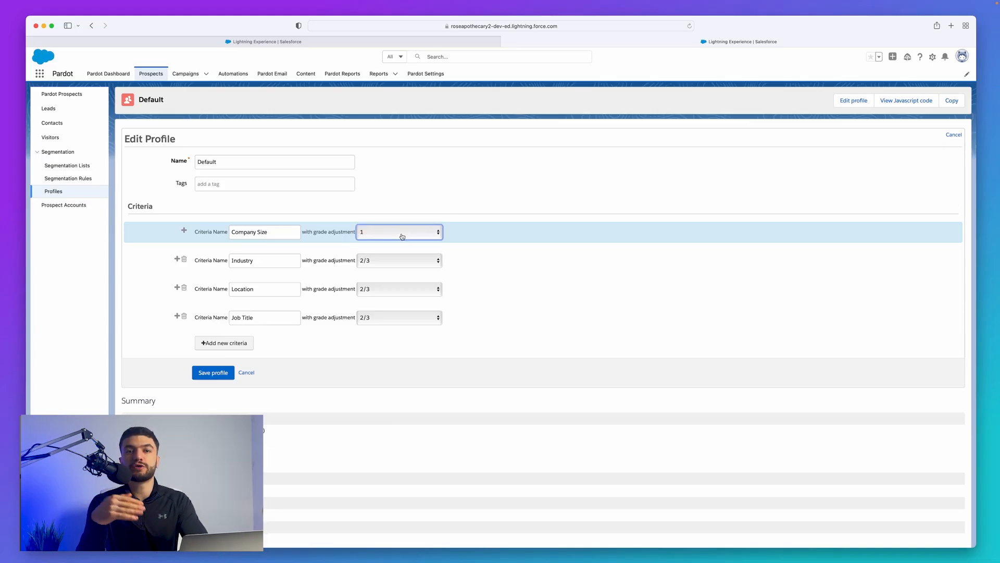
left_click(402, 237)
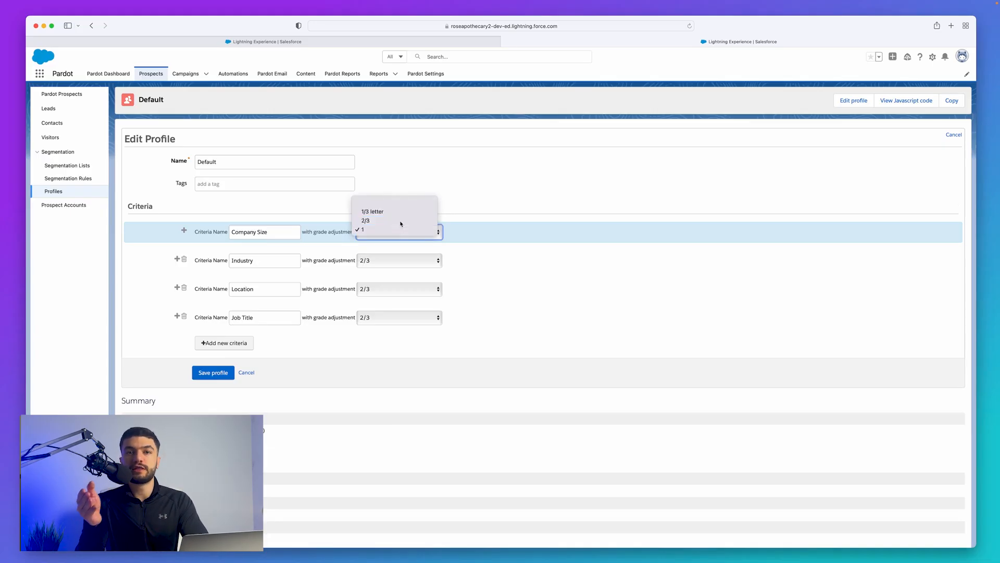
left_click(401, 221)
left_click(417, 235)
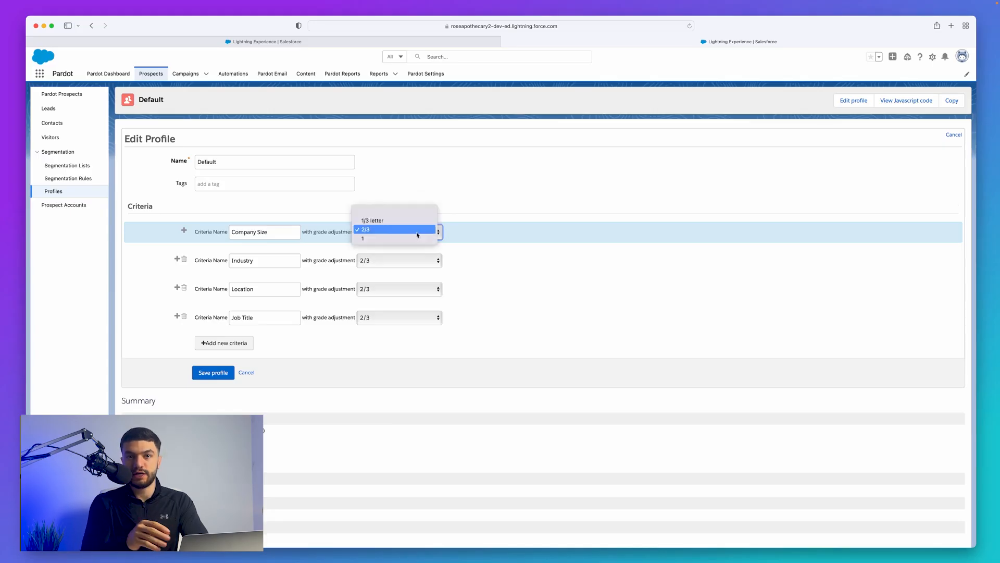
left_click(411, 222)
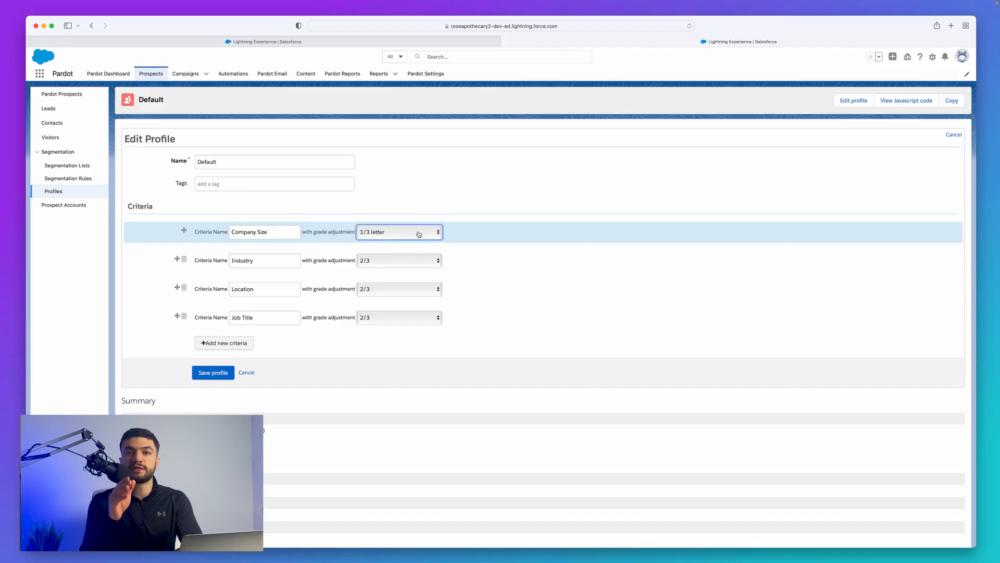
Set the grade adjustment to 1 for Company Size and Job Title and to 1/3 letter for Industry, and save the profile
left_click(418, 233)
left_click(417, 244)
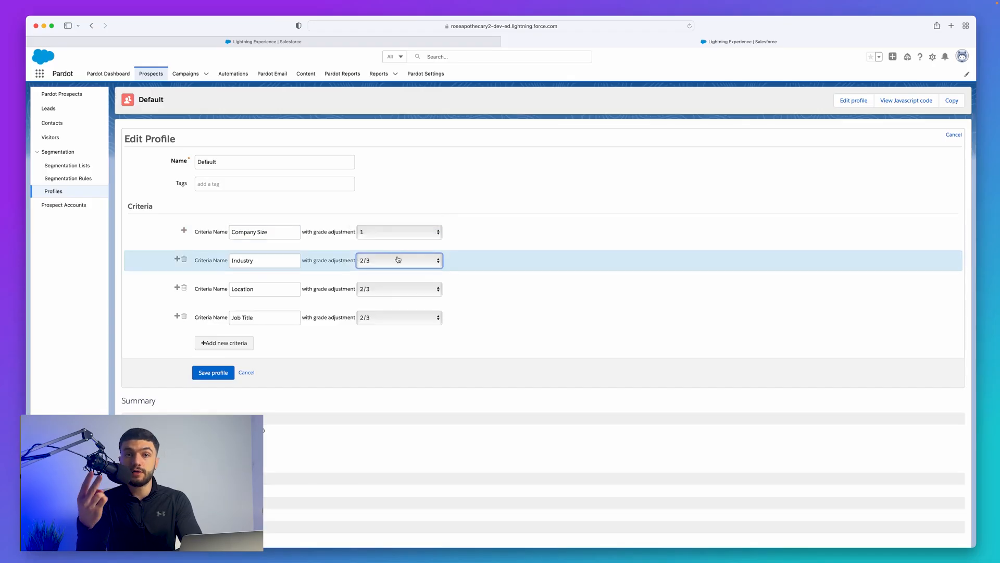
left_click(388, 318)
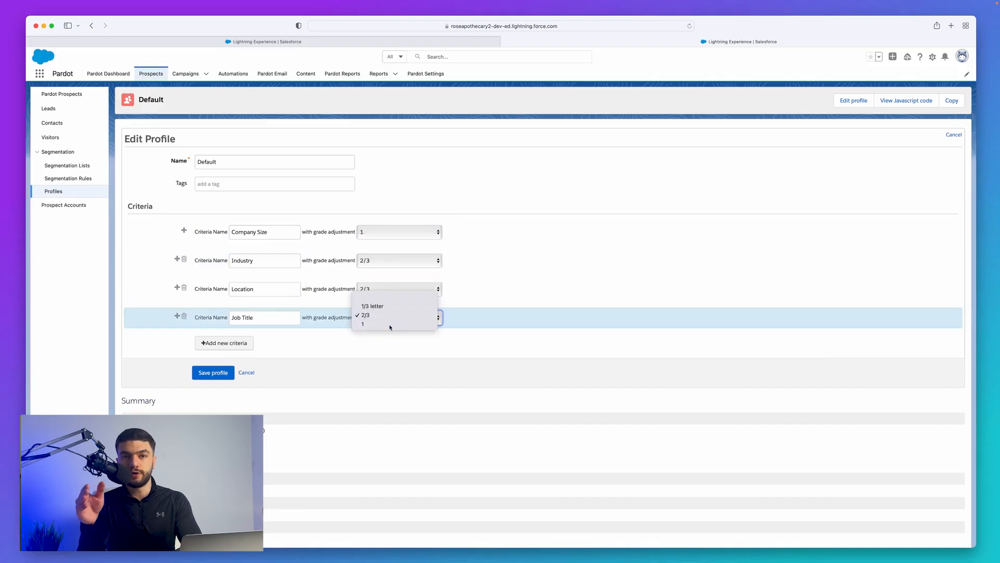
left_click(390, 325)
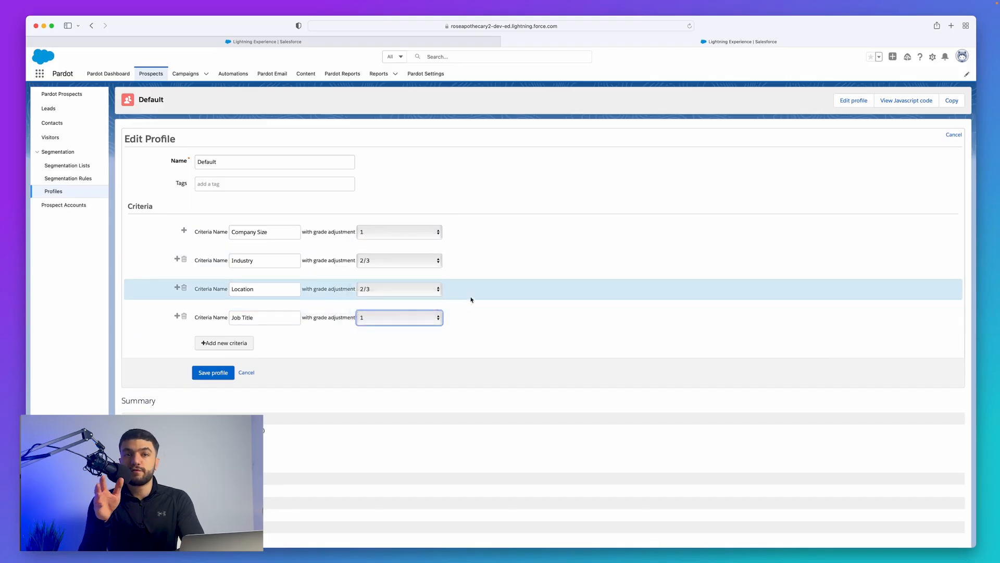
left_click(398, 260)
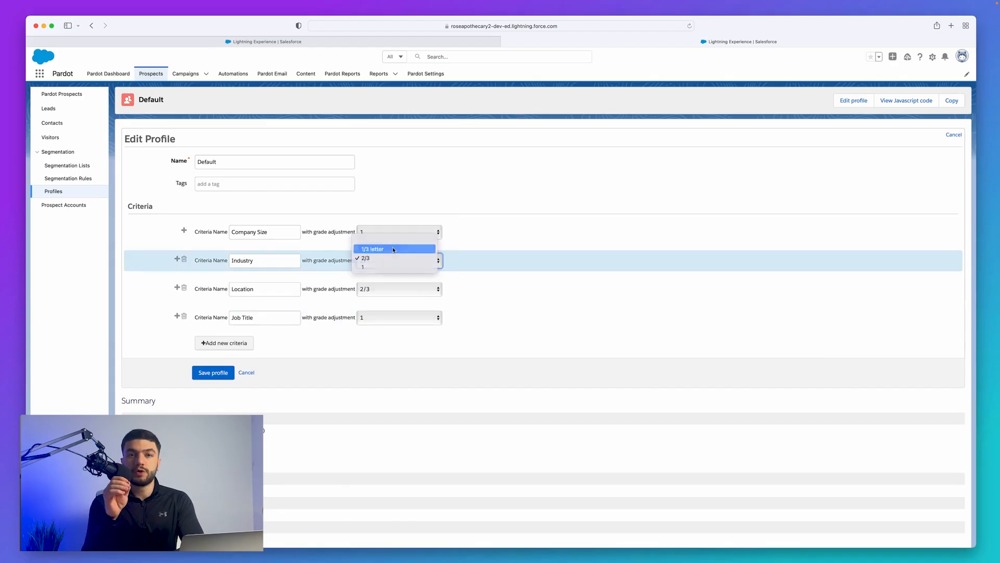
left_click(393, 249)
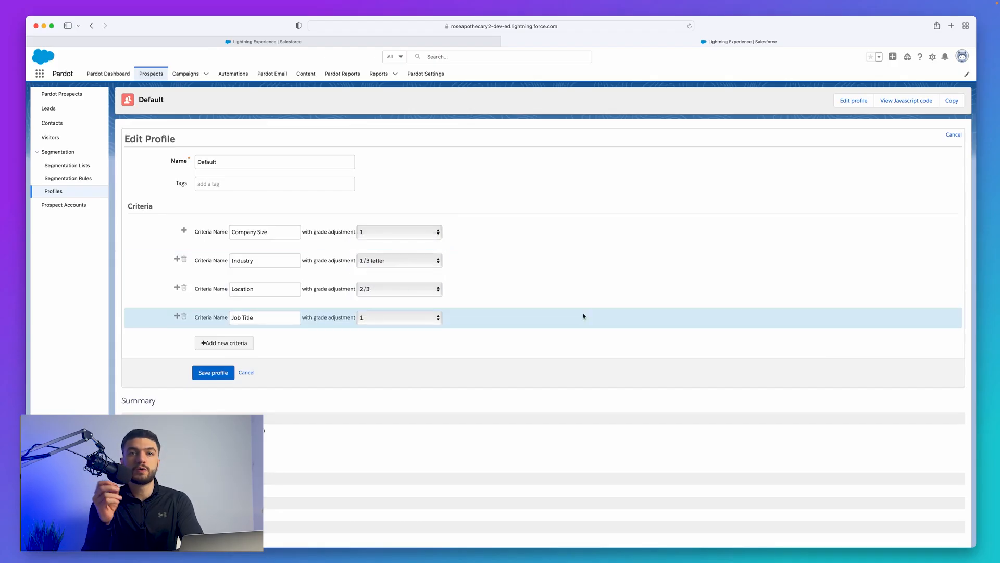
left_click(207, 373)
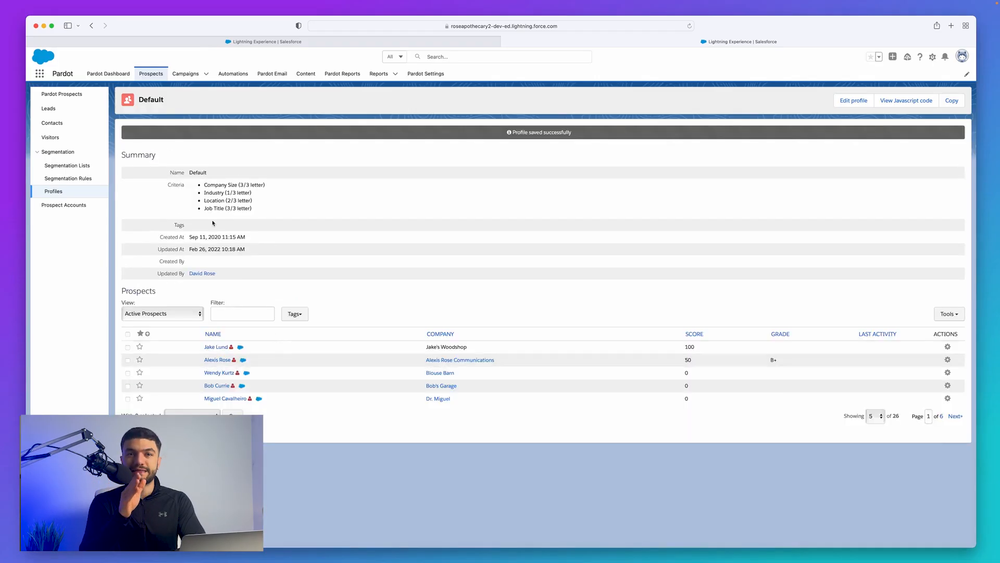
Open the first listed prospect's profile criteria and mark Location, Job Title and Company Size as matching
left_click(216, 347)
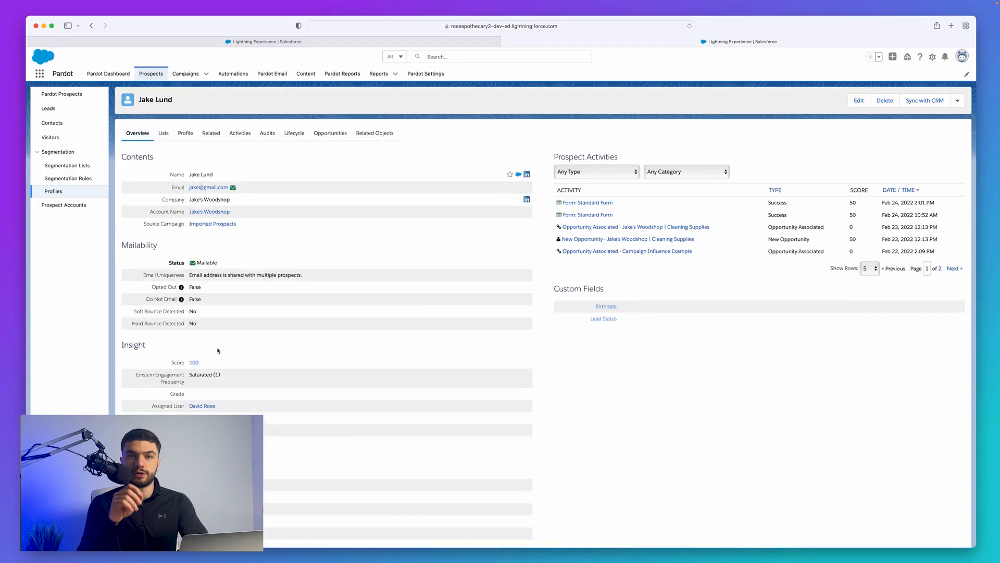
left_click(187, 137)
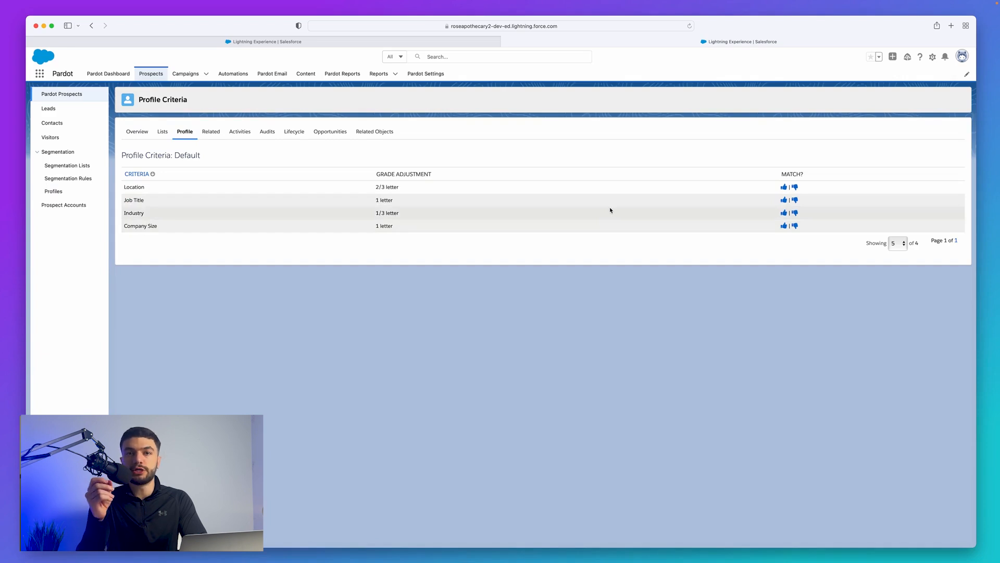
left_click(784, 188)
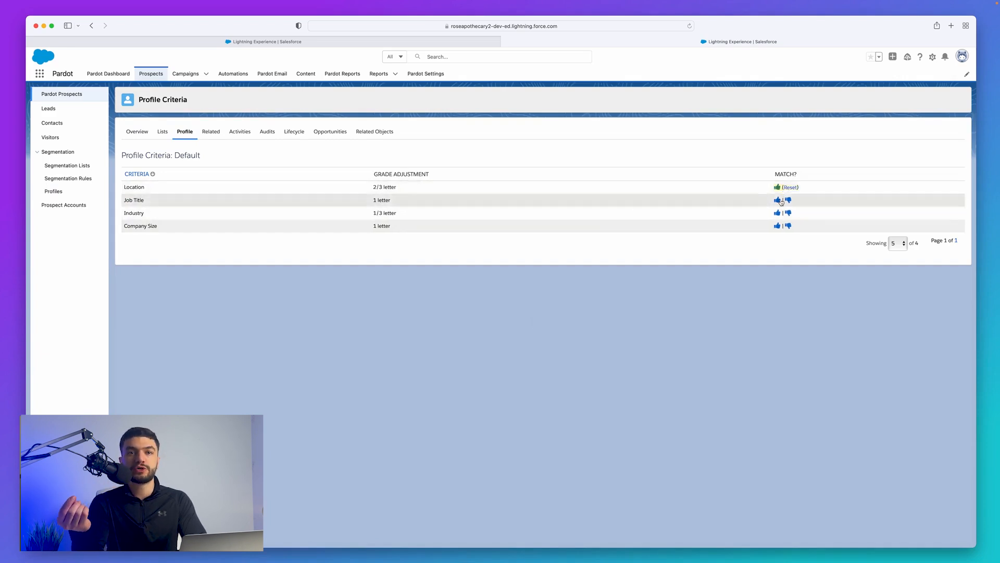
left_click(777, 200)
left_click(777, 226)
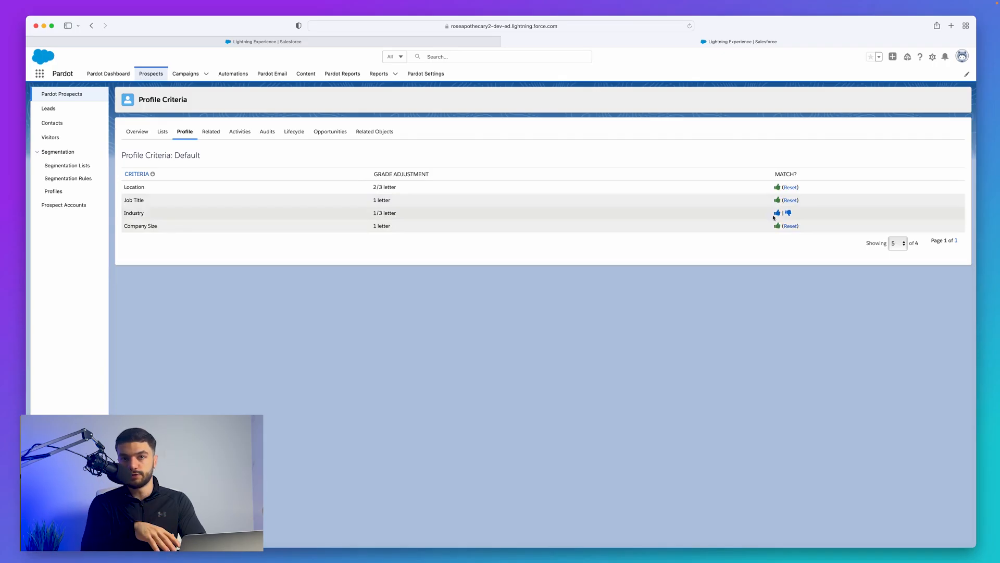
Return to the prospect's overview and check the grade in the Insight section
left_click(146, 134)
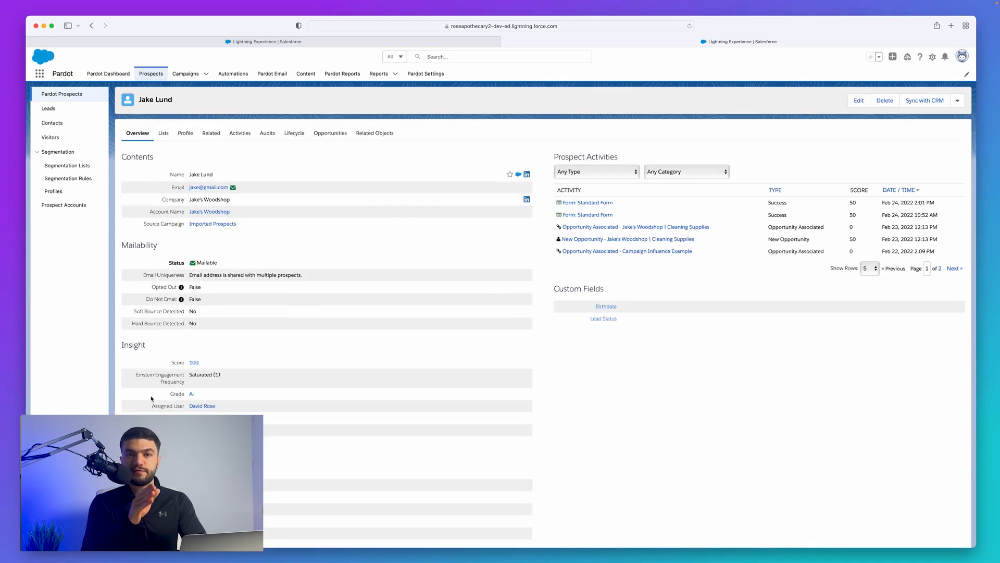
left_click_drag(151, 399, 205, 396)
left_click(238, 399)
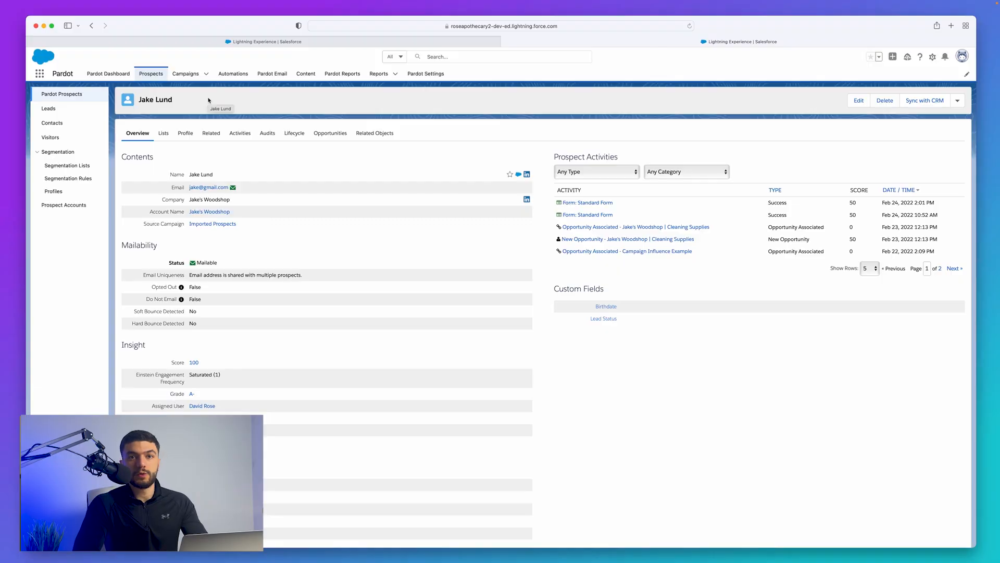
Start a new automation rule and name it "Grading - Industry"
left_click(234, 77)
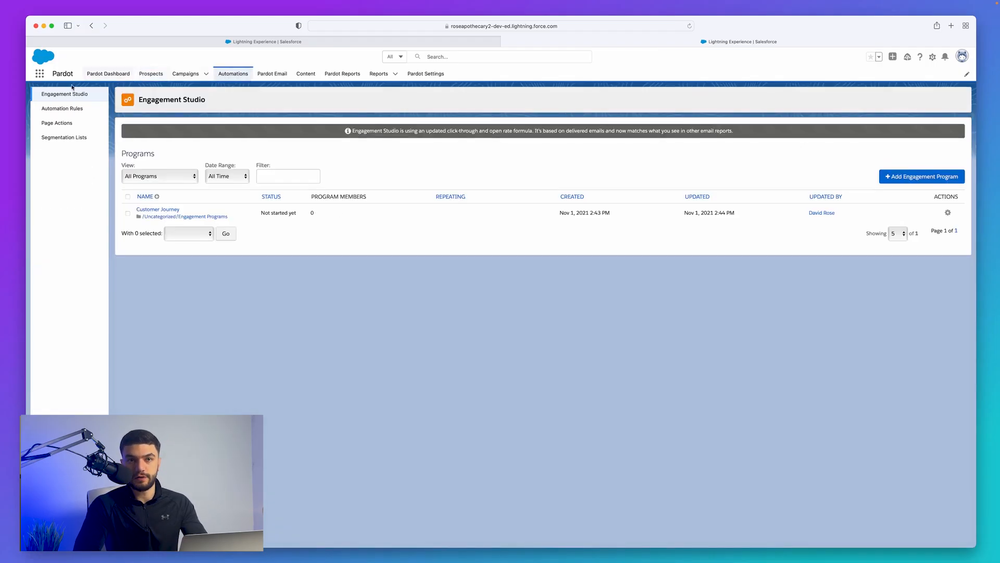
left_click(65, 110)
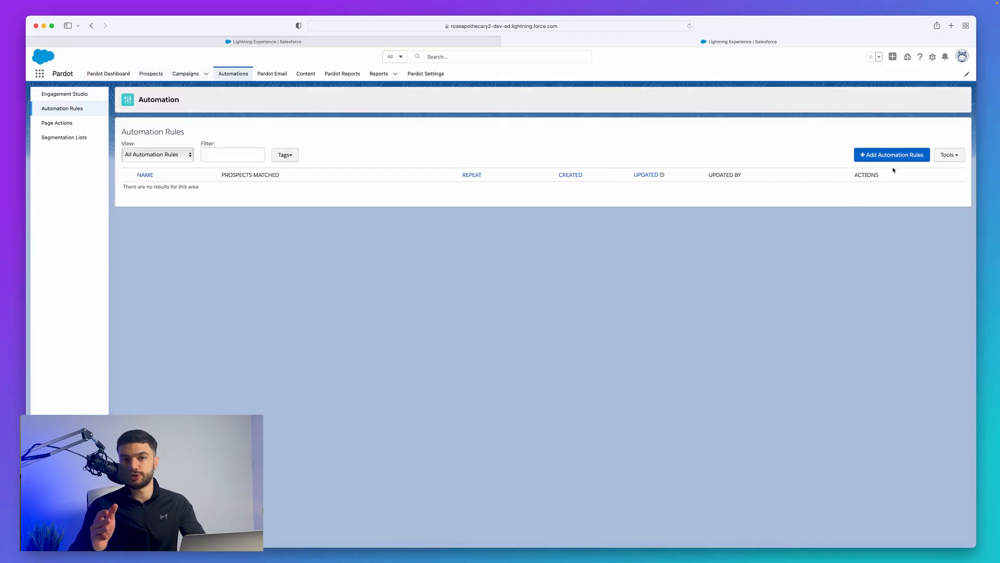
left_click(898, 155)
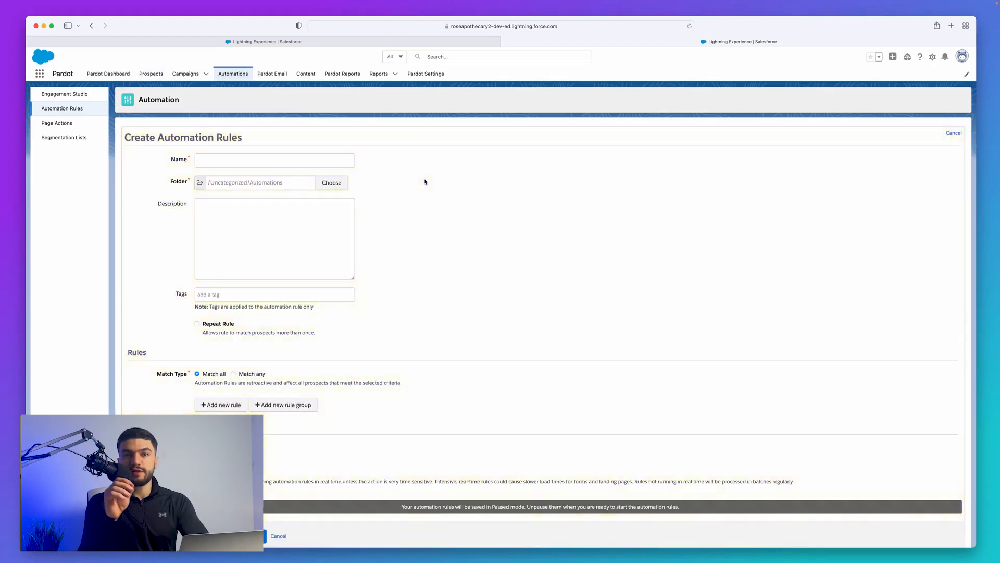
left_click(285, 157)
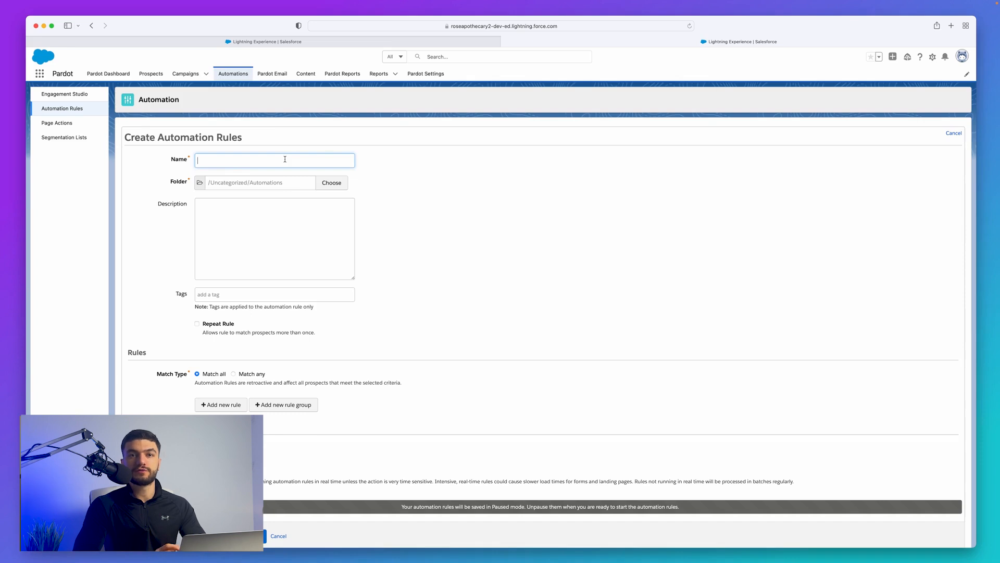
type("G")
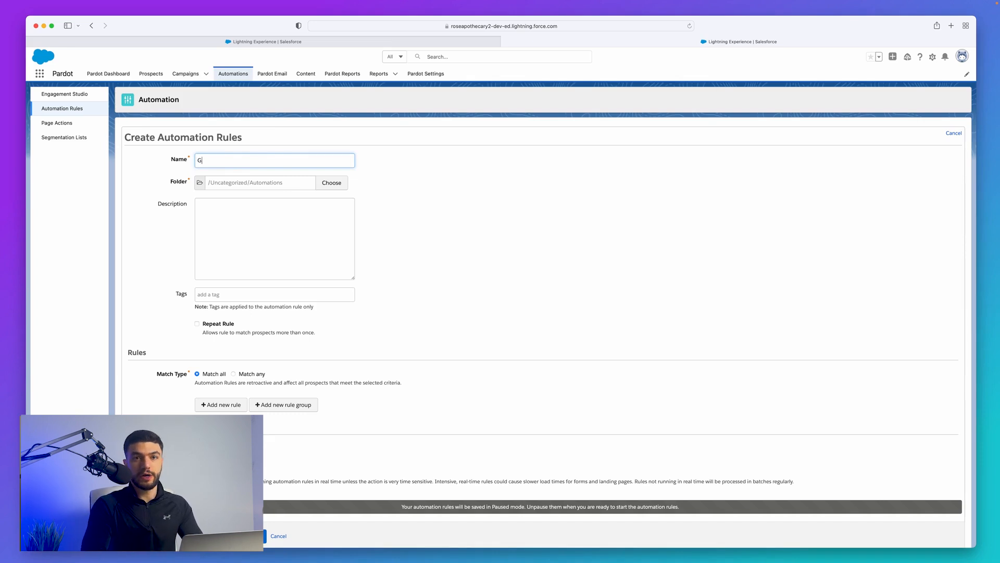
type("rading - Ind")
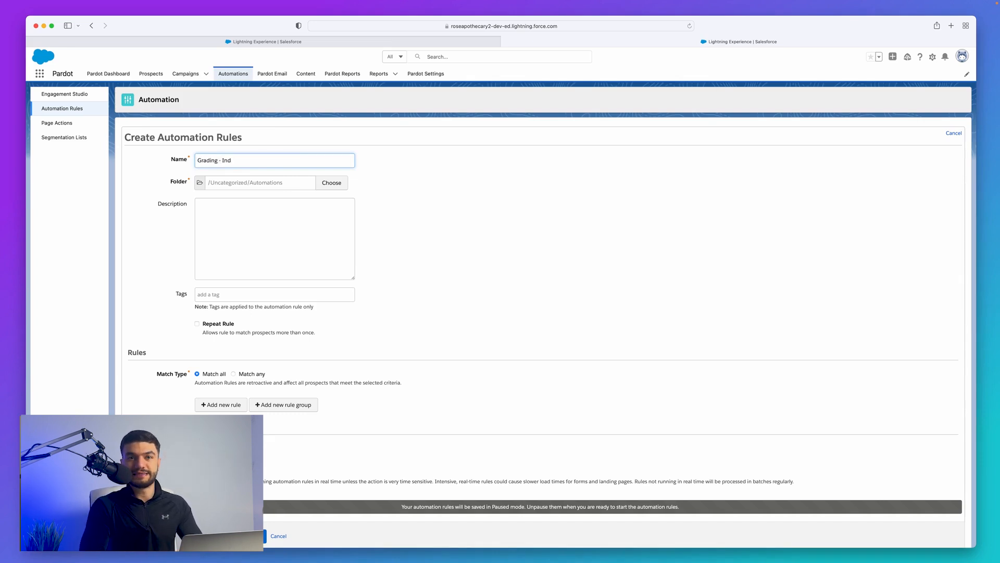
type("ustry")
Create a folder named "Grading Rules" and choose it as the automation rule's folder
left_click(332, 182)
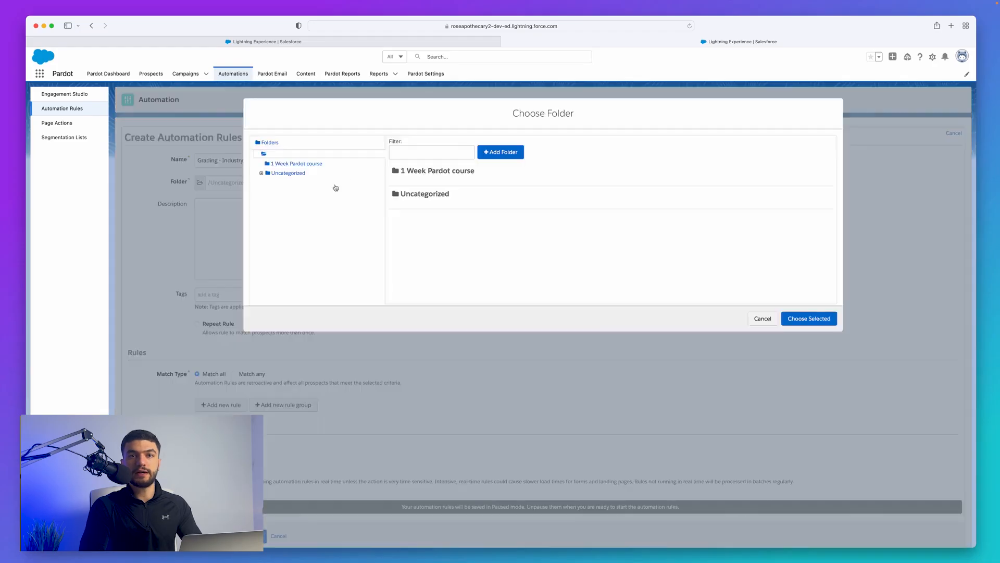
left_click(500, 151)
type("Grading Rules")
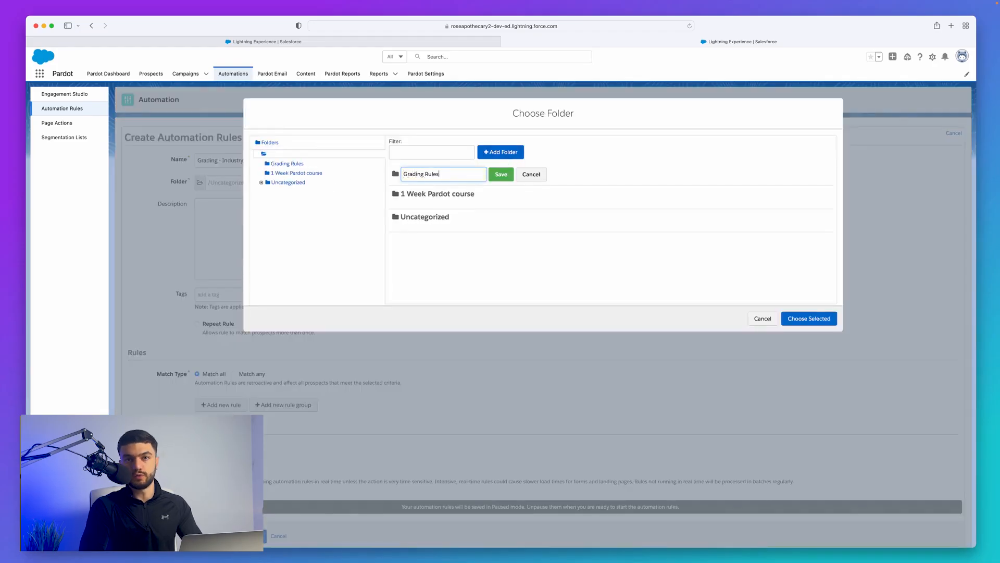
key("Return")
left_click(475, 196)
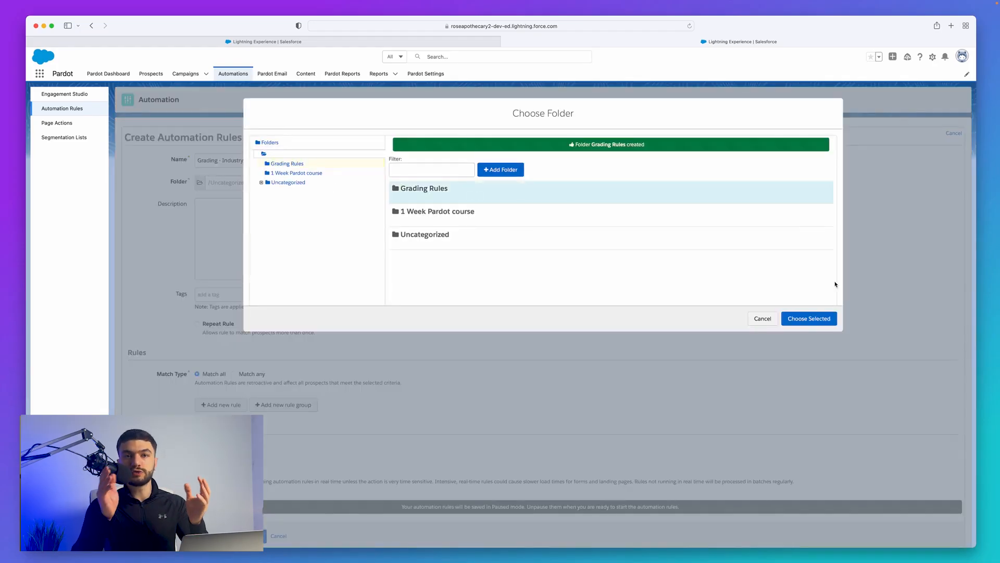
left_click(809, 318)
left_click_drag(174, 300, 186, 296)
left_click(226, 237)
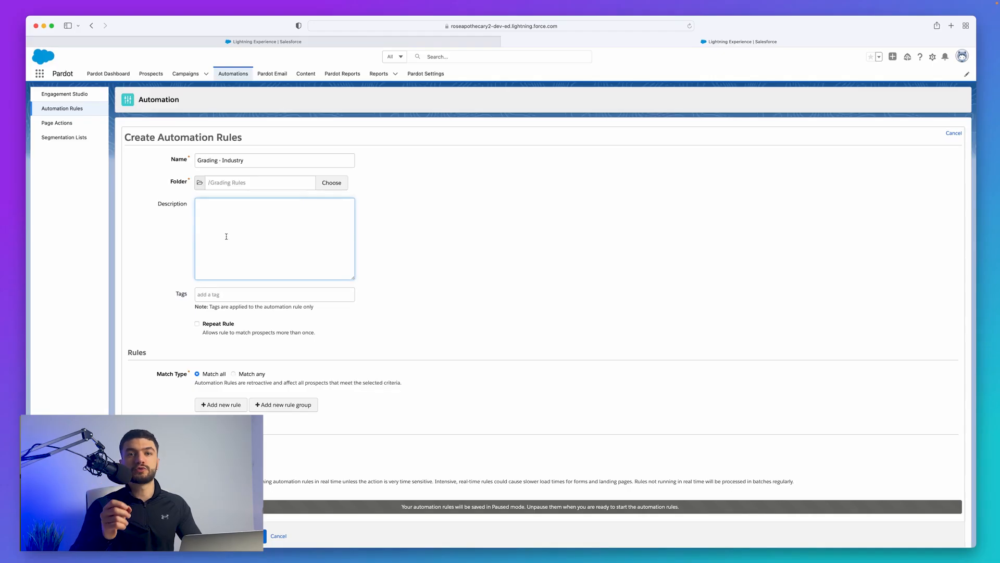
Describe the automation rule as "If industry is education or government, match."
type("industry is d")
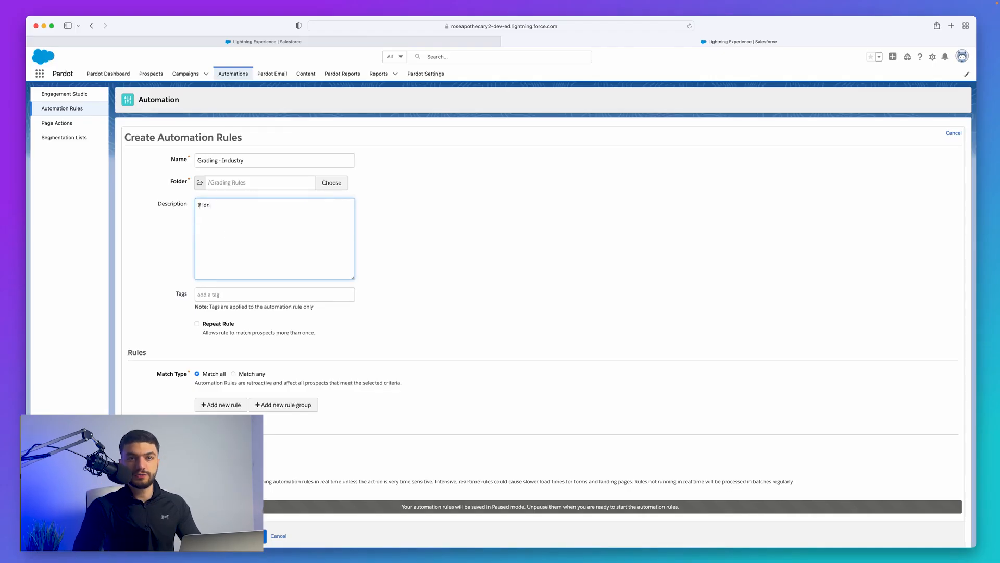
type("ducation ")
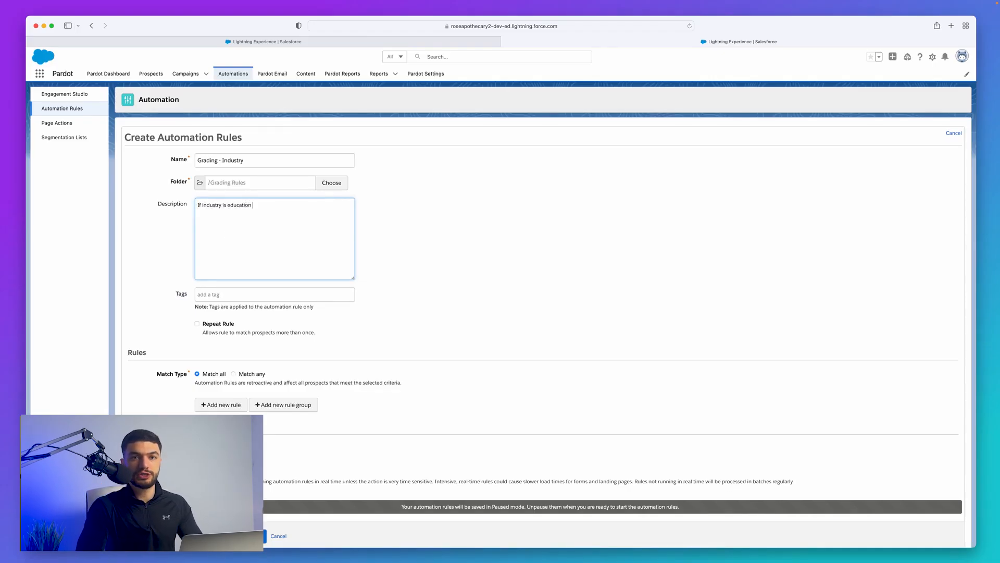
type("or government, match")
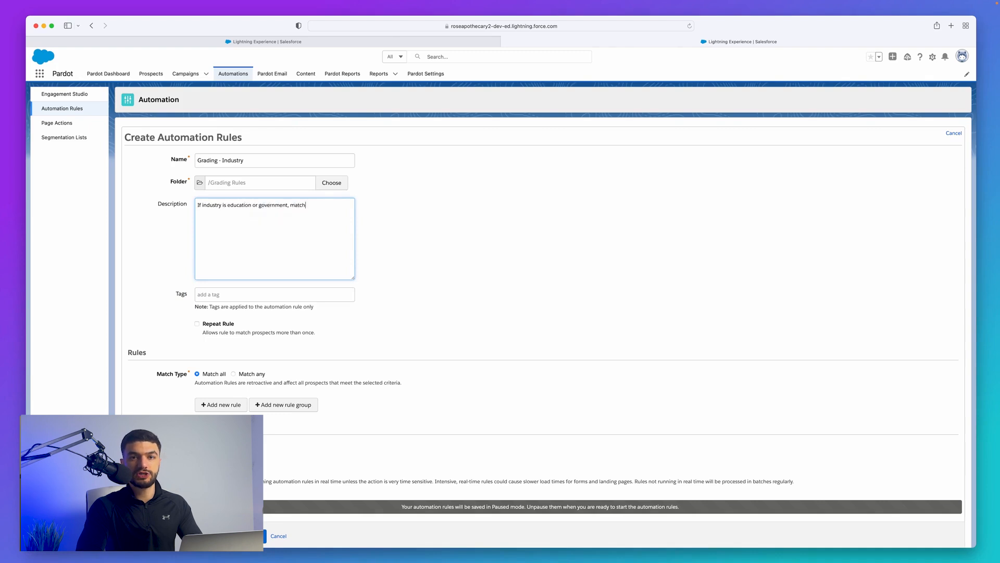
type(".")
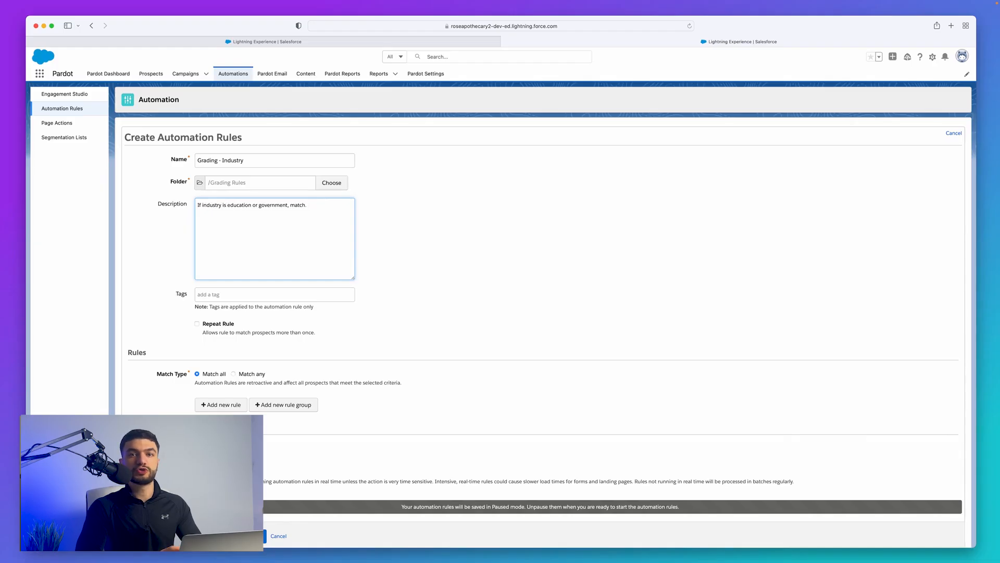
Try the rule name "Grading - Profile - Industry" and restore it to "Grading - Industry"
left_click(226, 163)
type("Pro")
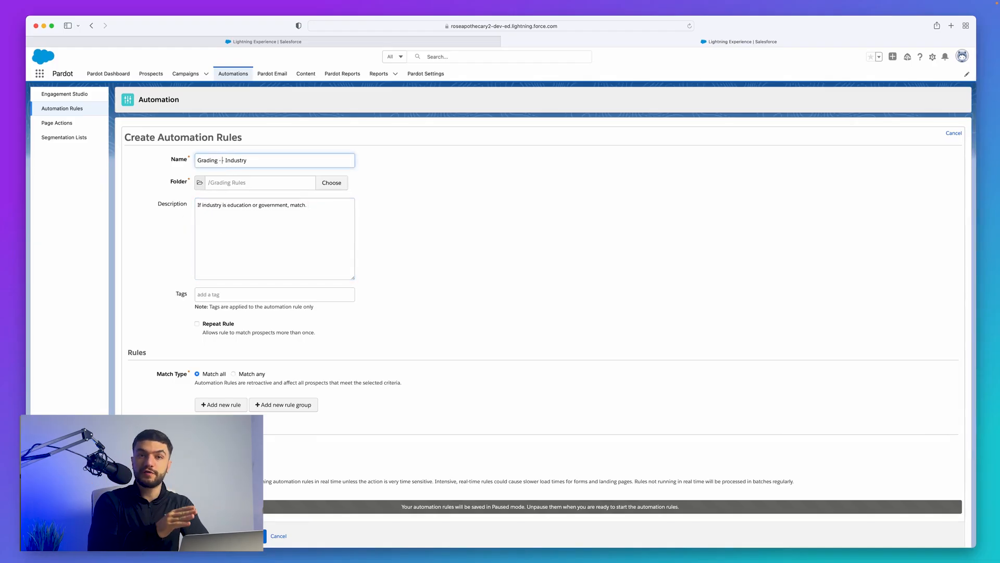
type("file -")
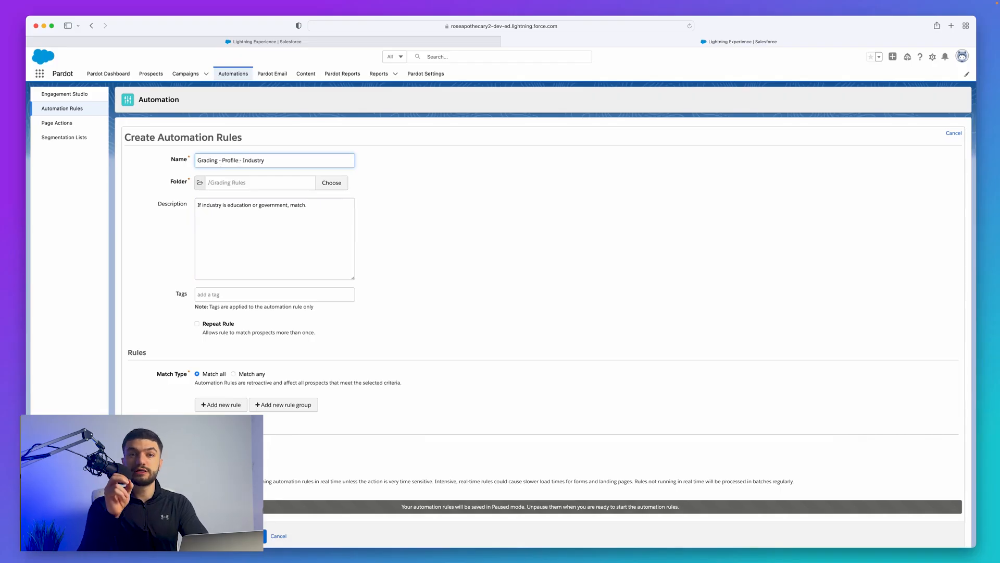
key("shift+Left")
key("shift+Left")
key("shift+Left")
key("shift+Left")
key("shift+Left")
key("shift+Left")
key("shift+Left")
key("BackSpace")
key("BackSpace")
key("BackSpace")
key("BackSpace")
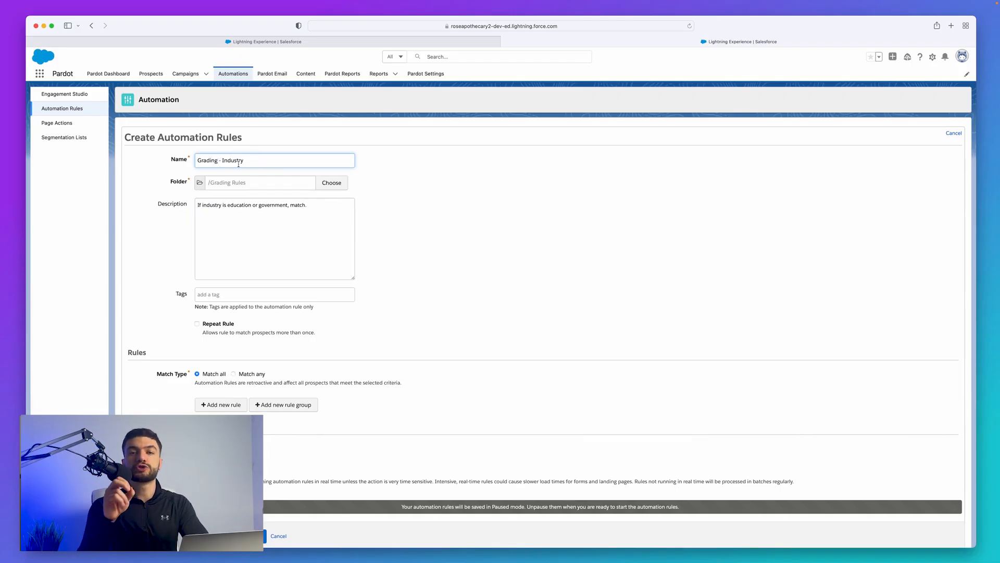
left_click(439, 223)
Add a rule requiring the prospect default field Industry to be "Education;Government"
scroll(364, 276, "down", 3)
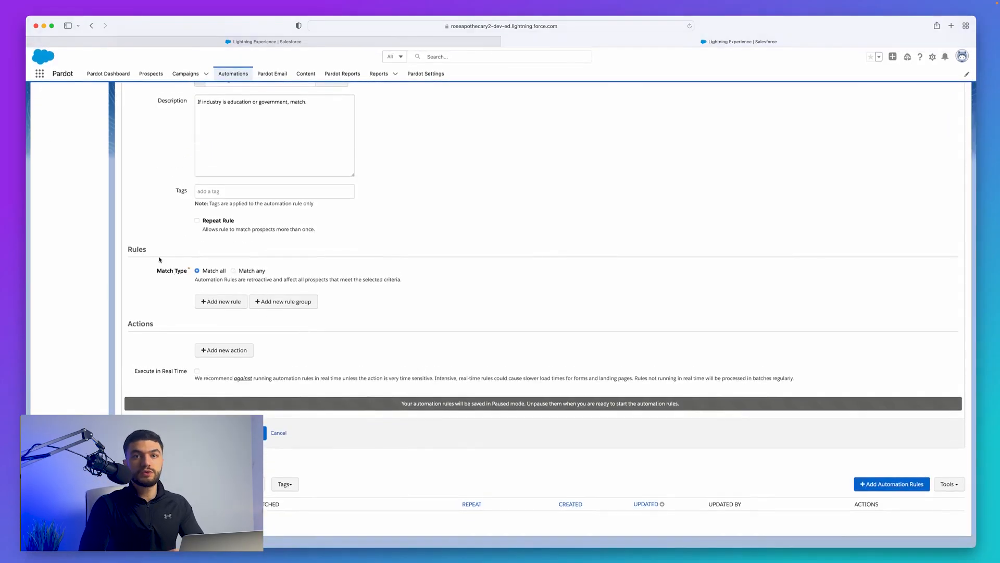
left_click_drag(163, 327, 130, 325)
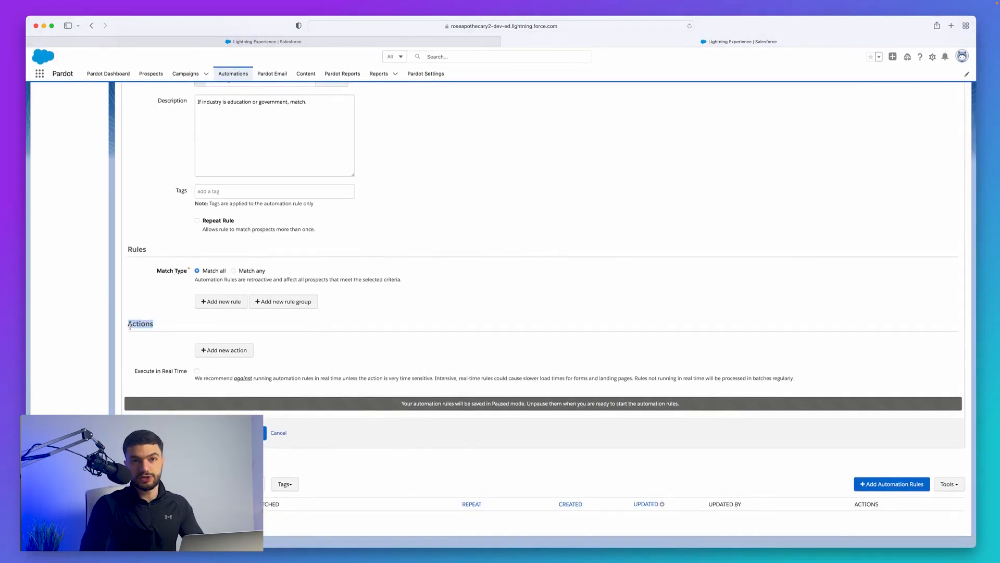
left_click(230, 303)
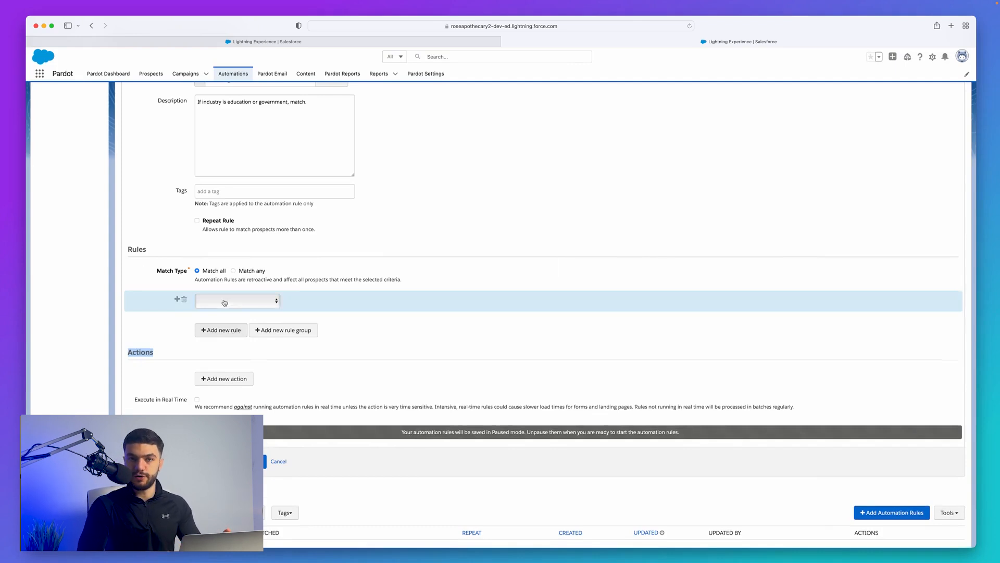
left_click(227, 303)
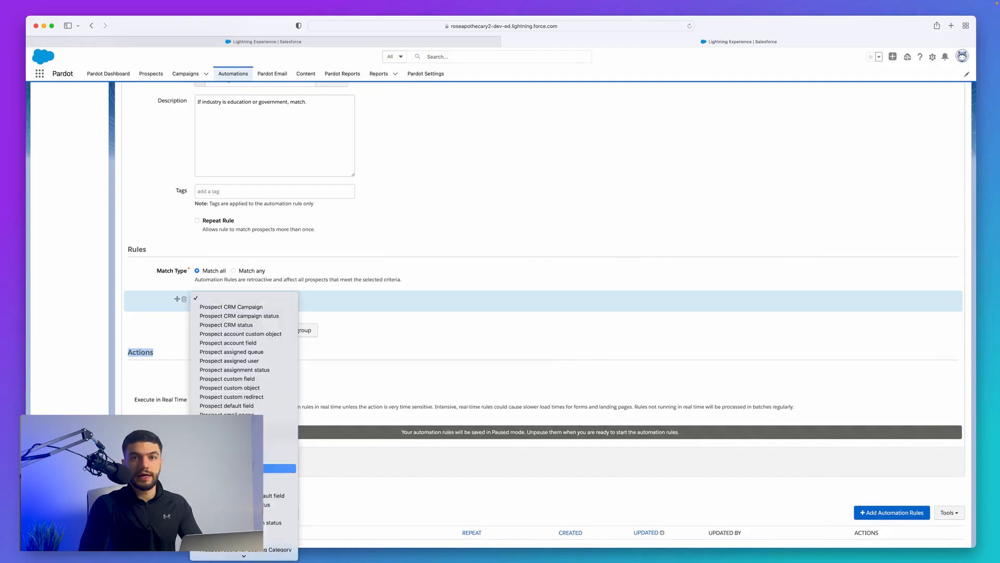
left_click(235, 376)
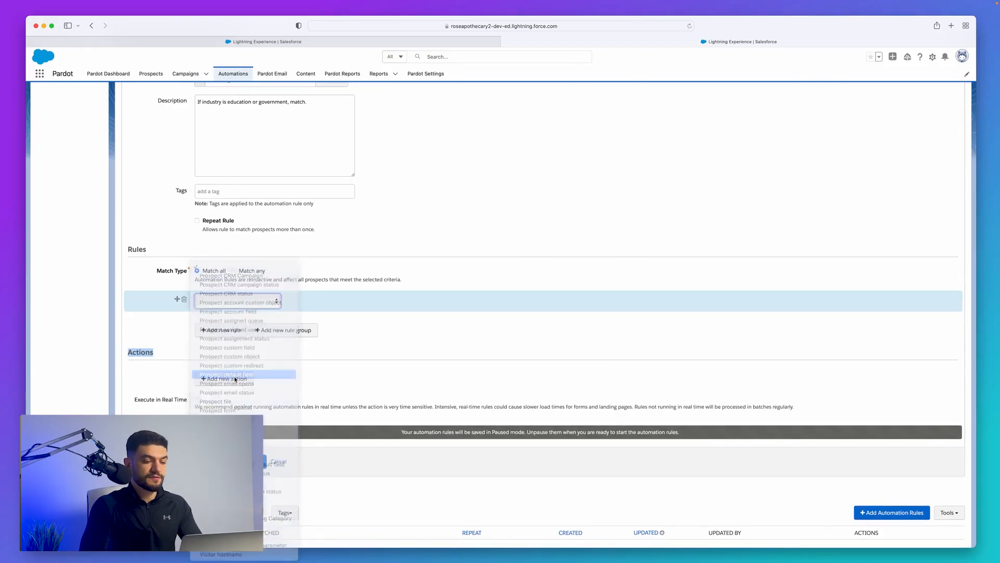
left_click(317, 301)
left_click(298, 415)
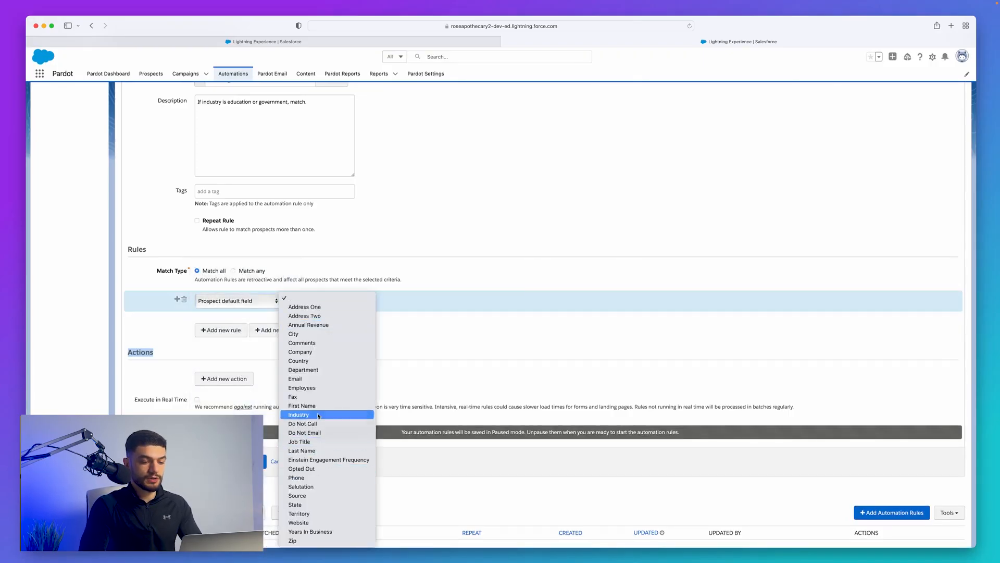
left_click(495, 301)
type("Education")
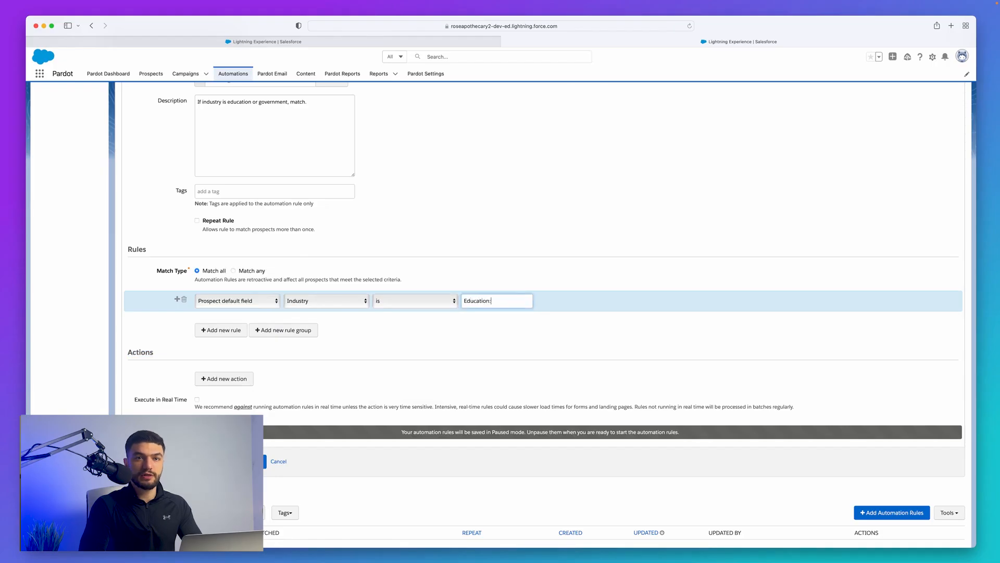
type(";Gover")
type("nment")
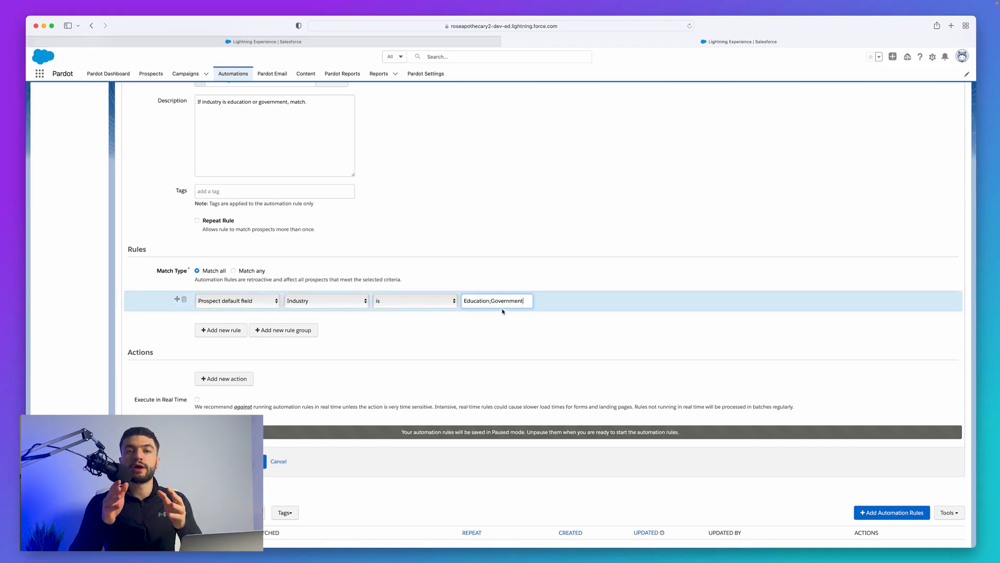
Add an action that changes the Default profile's Industry criteria and open its match status options
left_click_drag(165, 353, 121, 352)
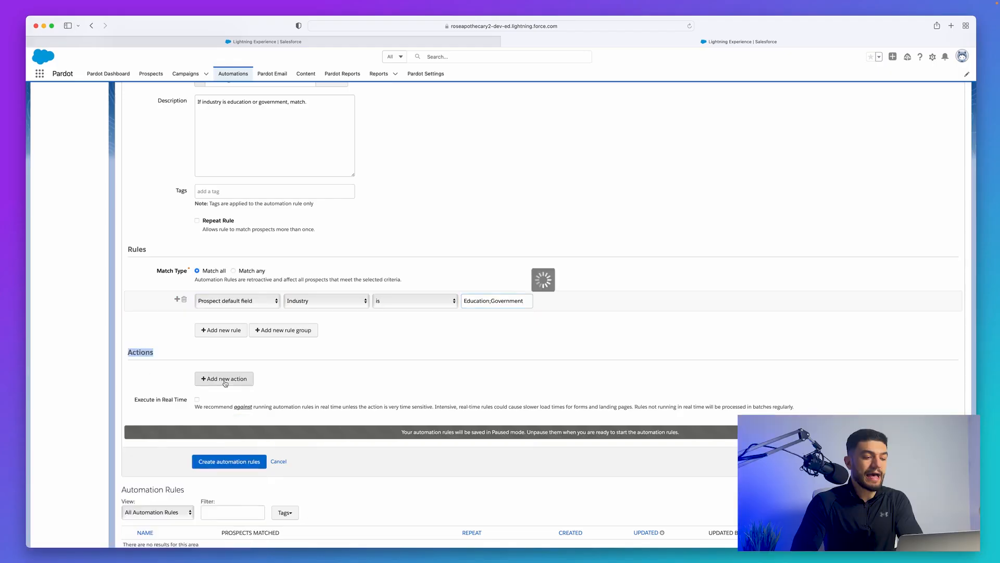
left_click(225, 384)
left_click(224, 380)
scroll(246, 449, "down", 1)
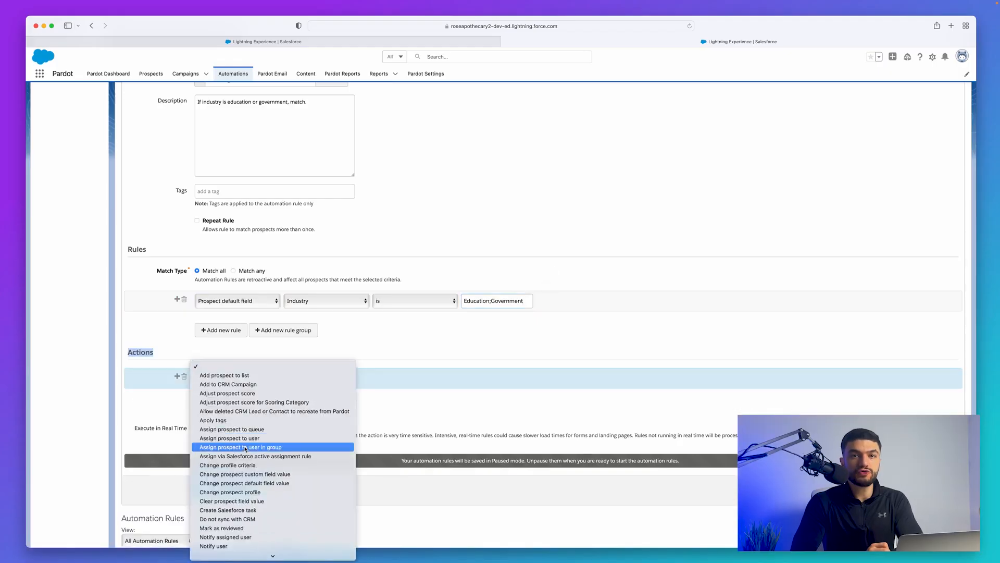
scroll(263, 482, "down", 2)
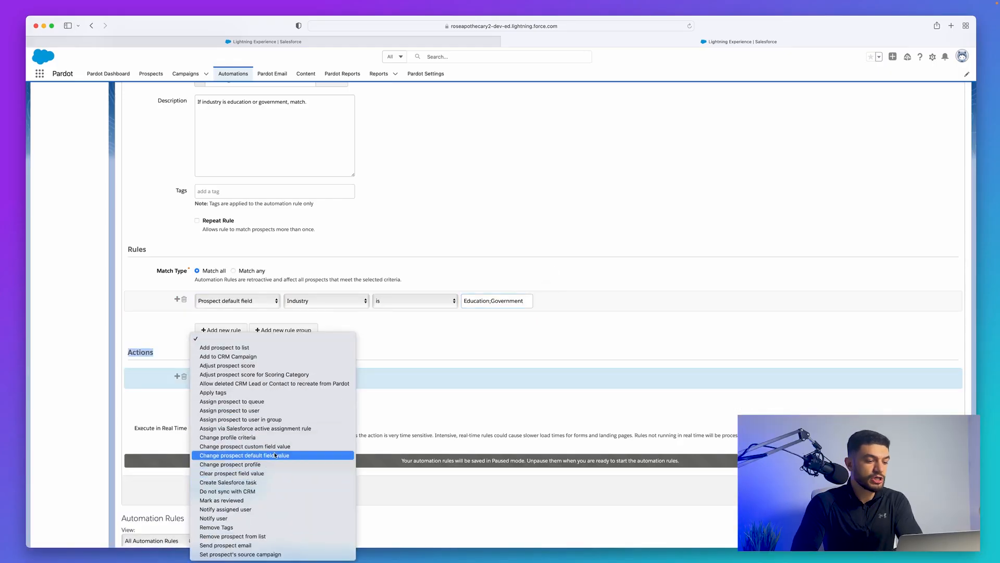
left_click(245, 437)
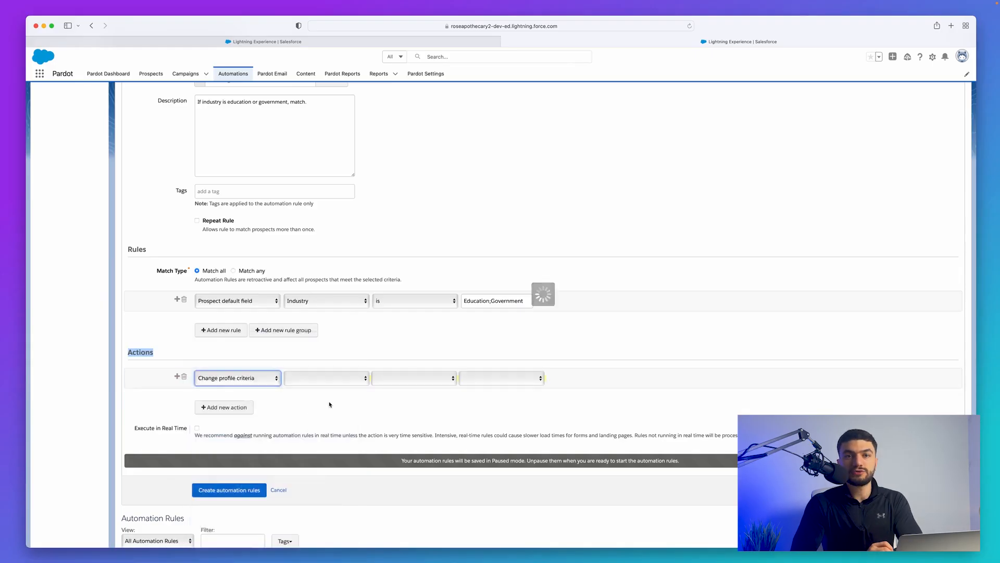
left_click(354, 379)
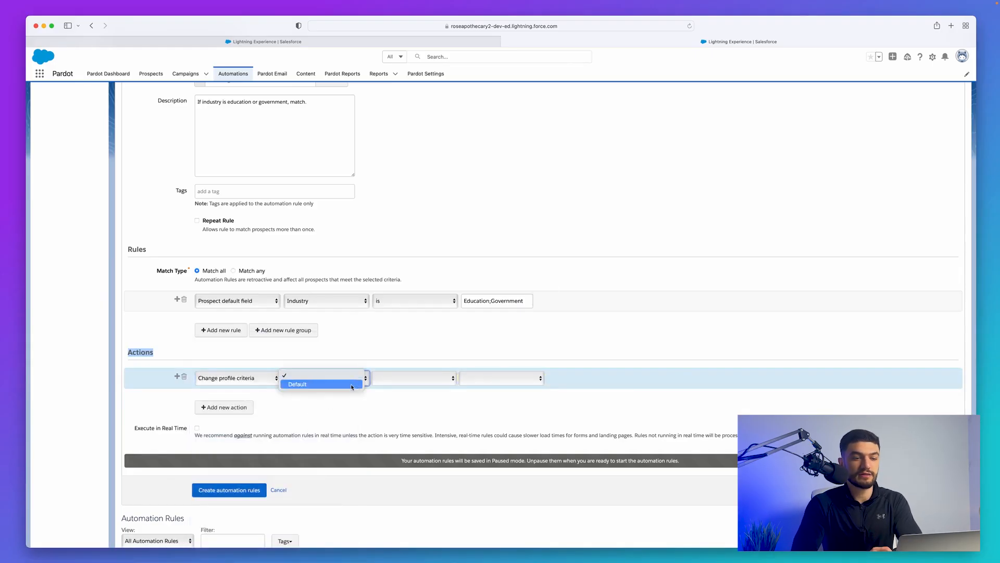
left_click(352, 385)
left_click(432, 379)
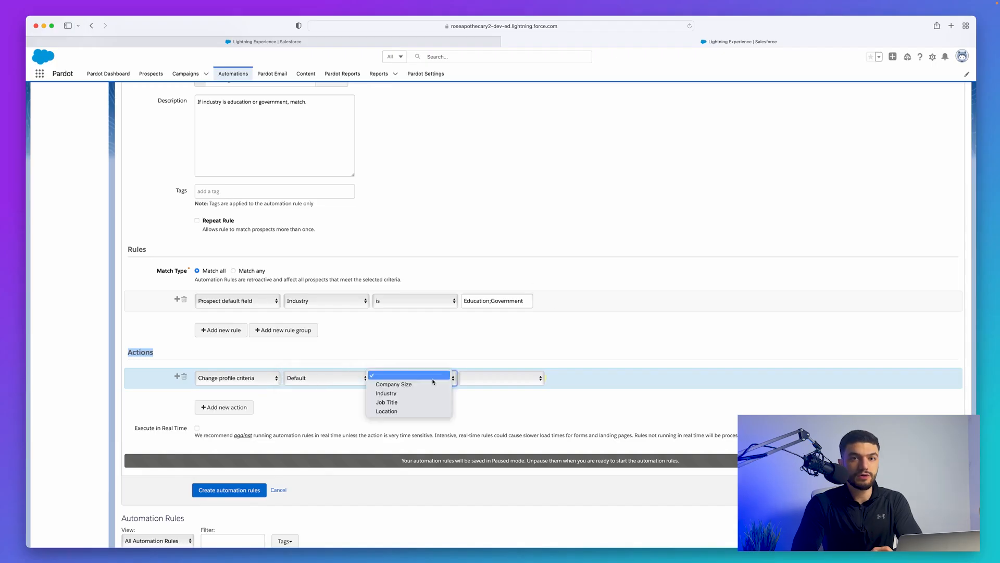
left_click(432, 393)
left_click(511, 380)
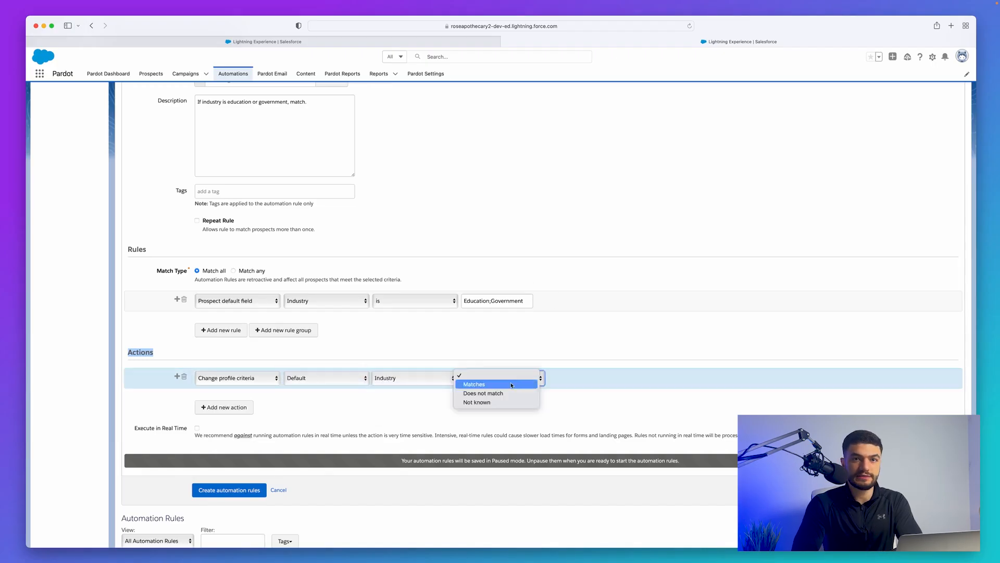